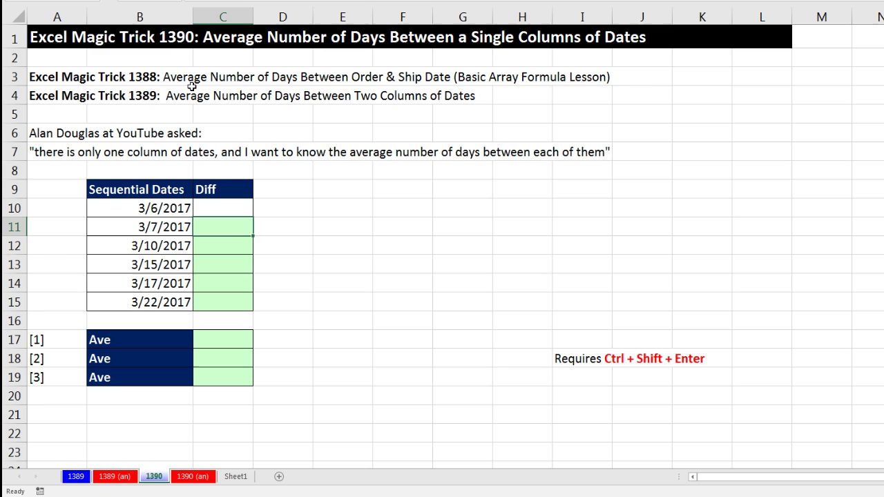
# Enter =B11-B10 in C11 and fill it down to C15, giving 1, 3, 5, 2, 5
pyautogui.moveTo(161, 208); pyautogui.dragTo(157, 300)
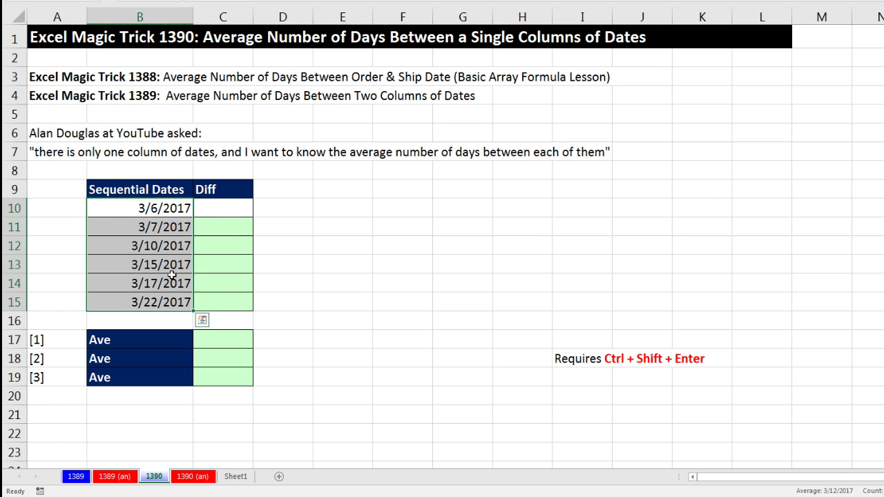
pyautogui.moveTo(171, 208); pyautogui.dragTo(171, 263)
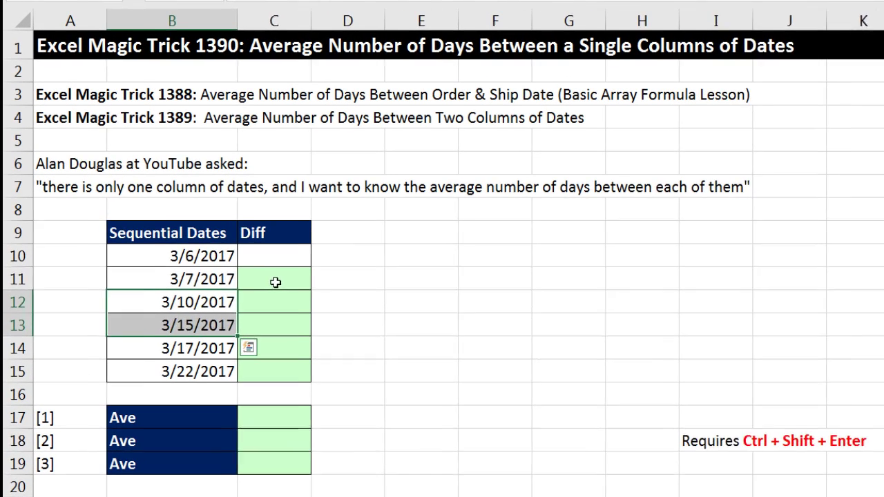
pyautogui.click(222, 227)
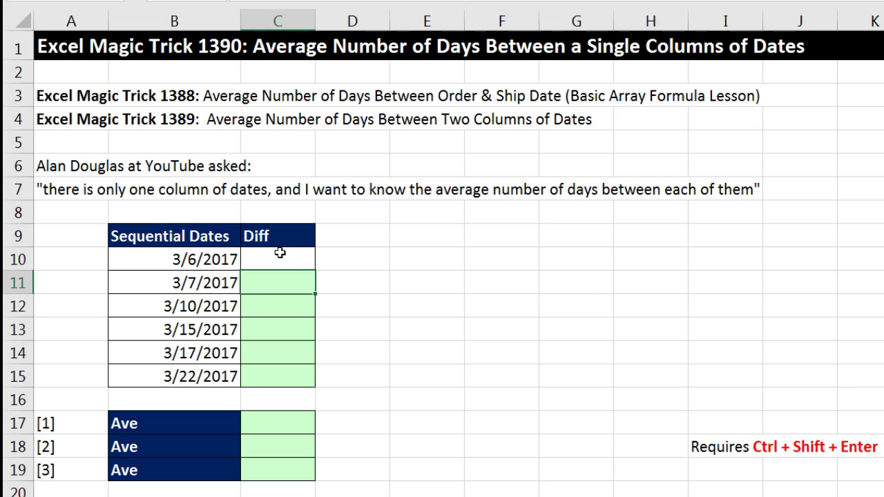
pyautogui.write('=')
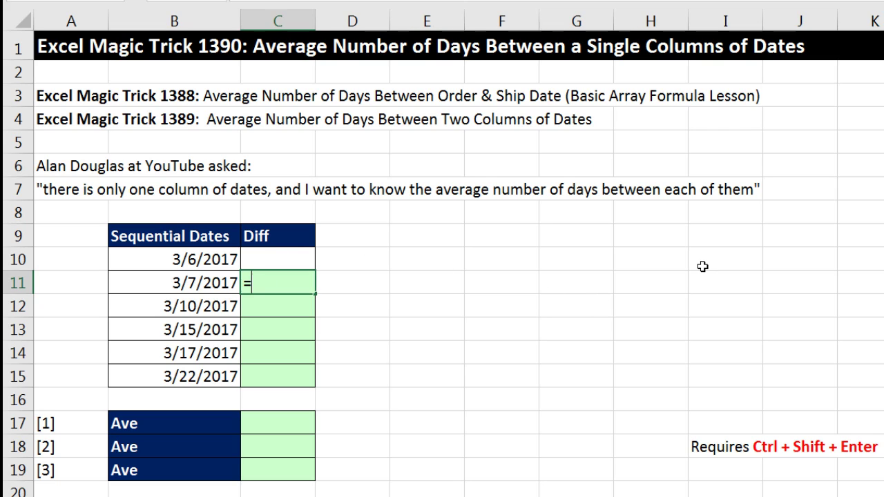
pyautogui.press('Left')
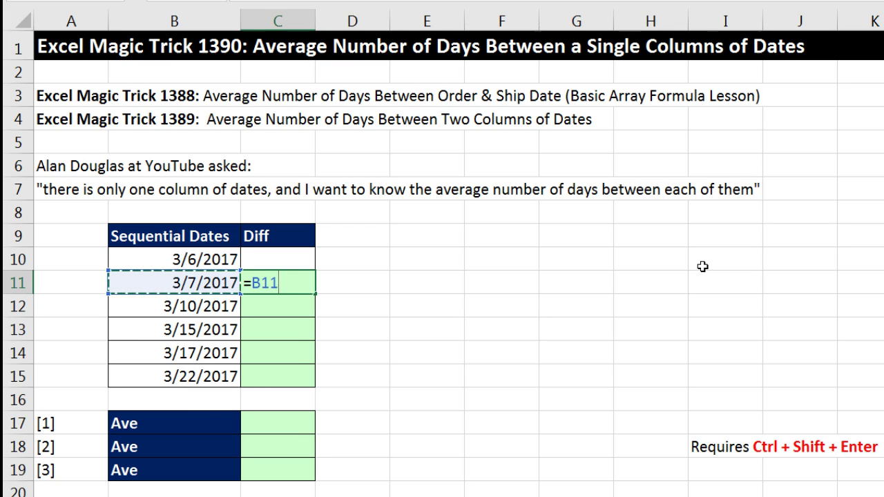
pyautogui.write('-')
pyautogui.press('Left')
pyautogui.press('Up')
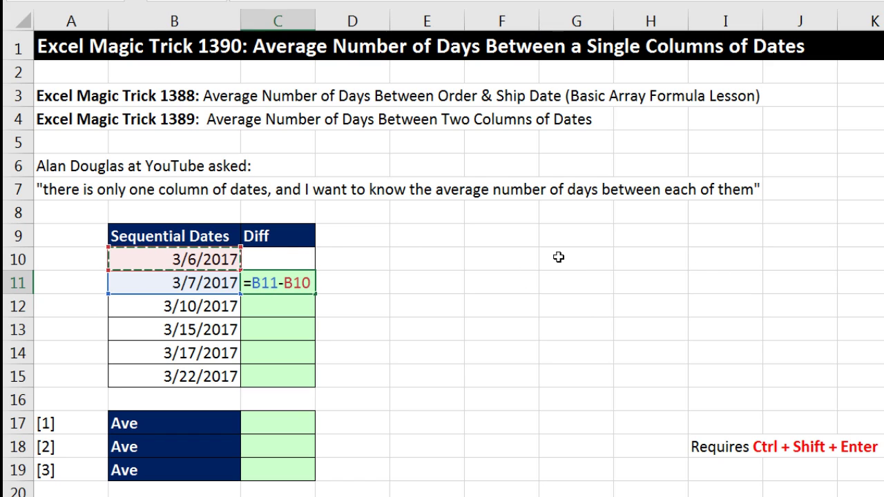
pyautogui.hotkey('ctrl', 'Return')
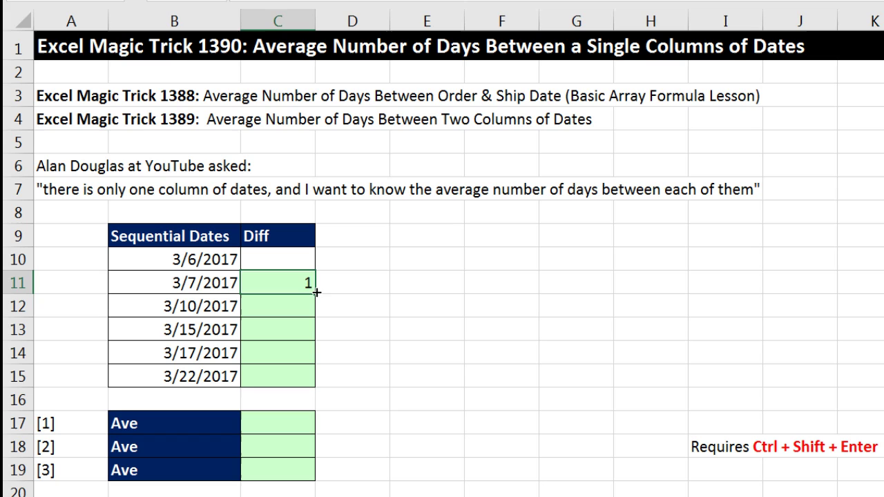
pyautogui.moveTo(315, 307); pyautogui.dragTo(319, 389)
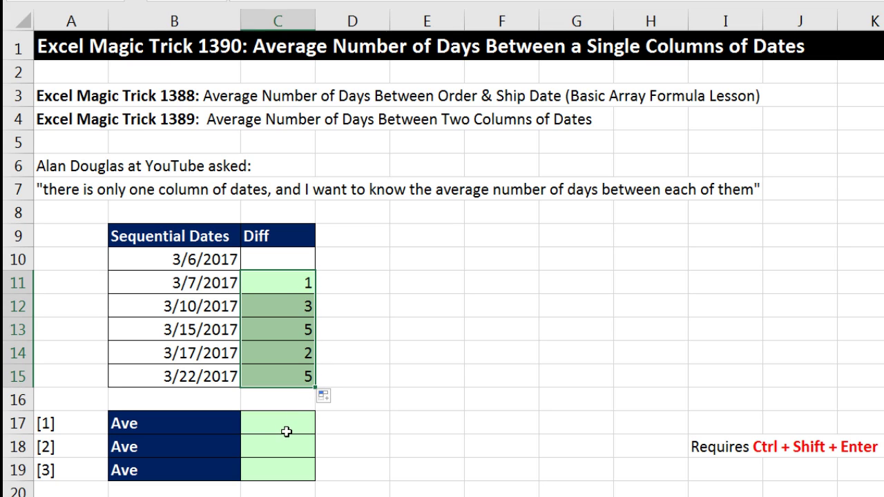
# Enter =AVERAGE(C11:C15) in C17 so it returns 3.2
pyautogui.click(285, 429)
pyautogui.write('=aver')
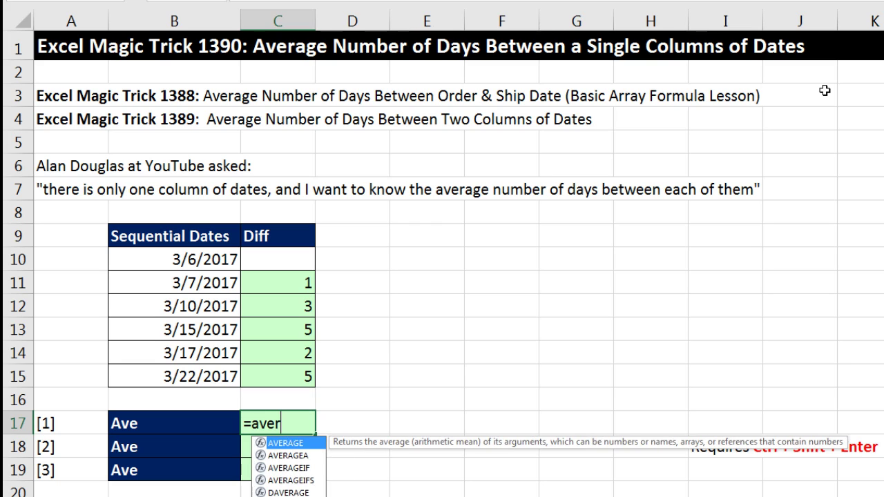
pyautogui.press('Tab')
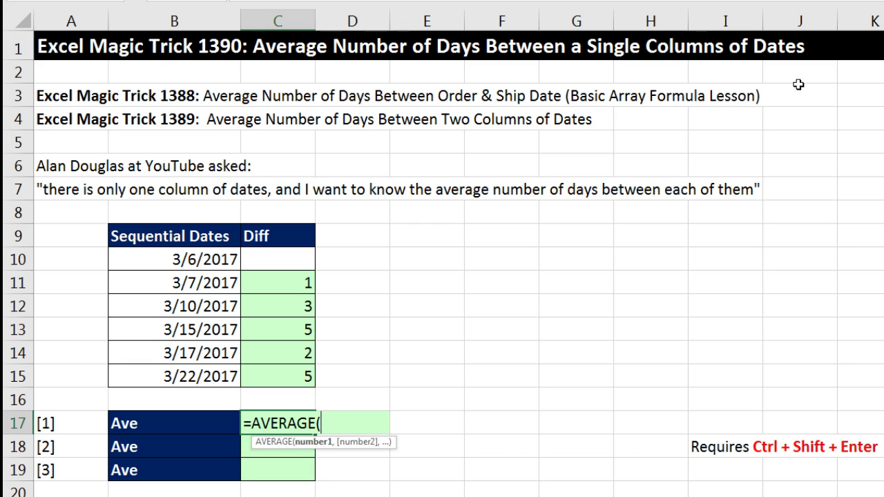
pyautogui.click(289, 285)
pyautogui.moveTo(284, 302); pyautogui.dragTo(286, 376)
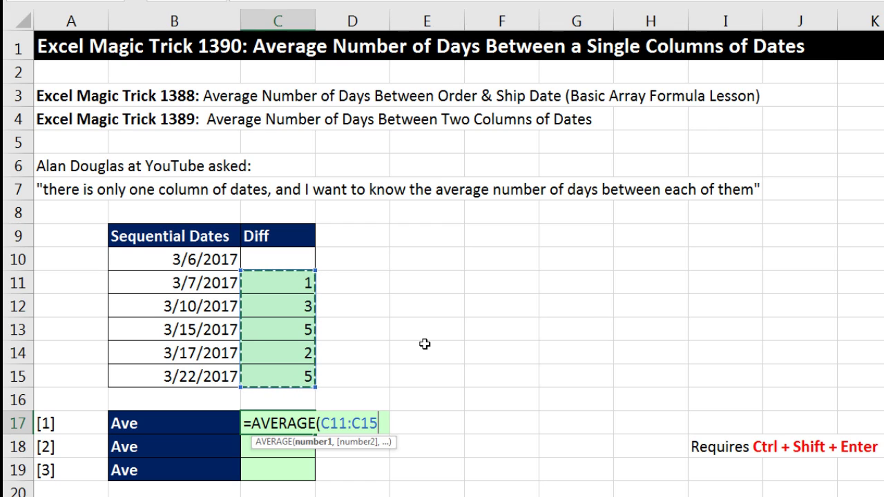
pyautogui.write(')')
pyautogui.press('Return')
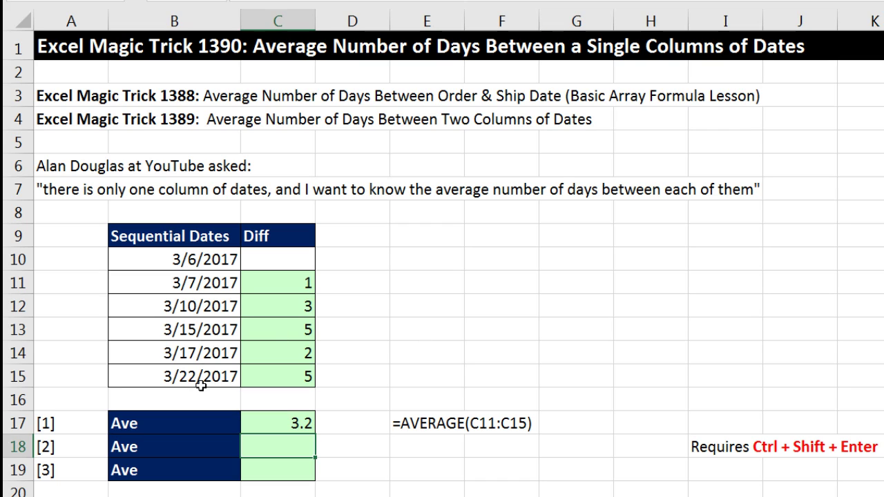
pyautogui.doubleClick(274, 283)
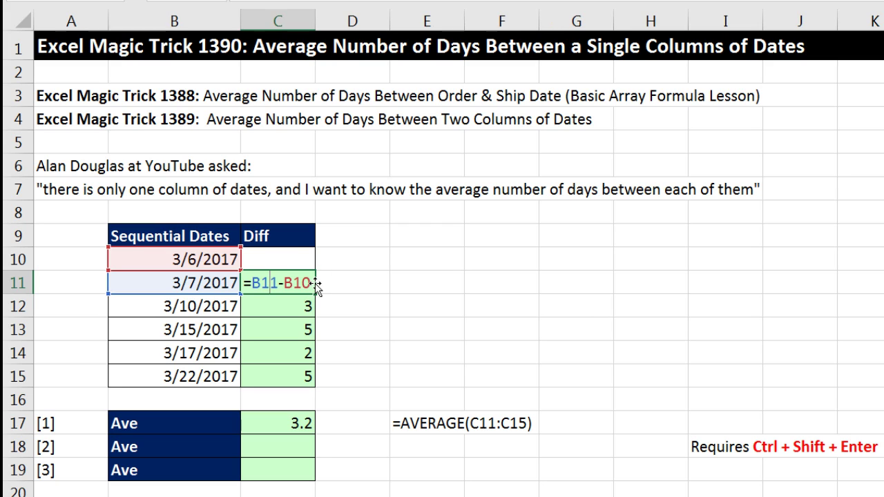
pyautogui.press('Escape')
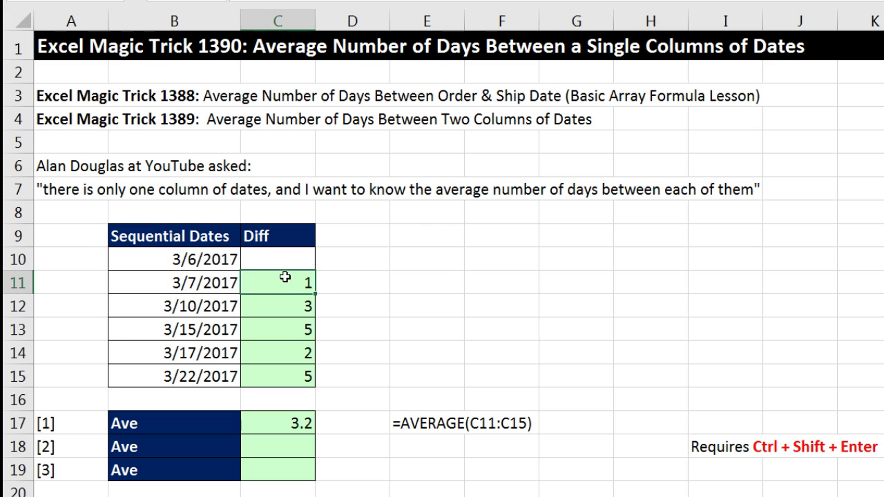
pyautogui.press('F2')
pyautogui.press('Return')
pyautogui.press('F2')
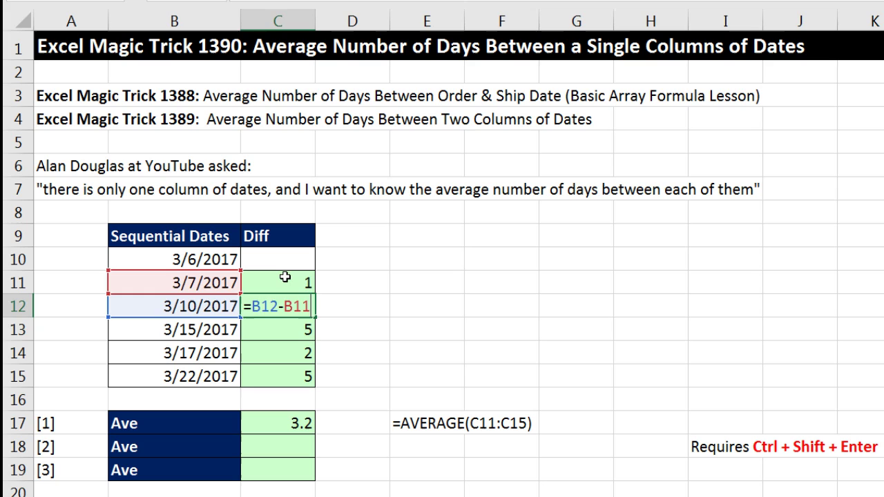
pyautogui.press('Return')
pyautogui.press('F2')
pyautogui.press('Return')
pyautogui.press('F2')
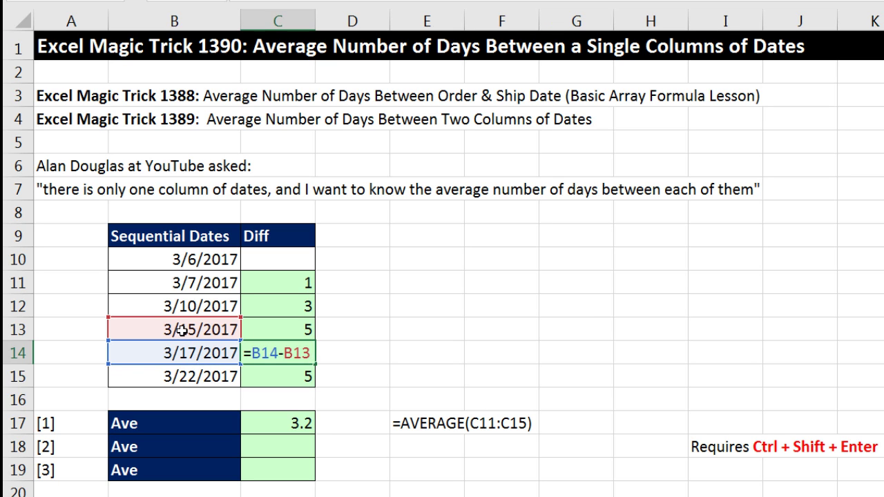
pyautogui.press('Escape')
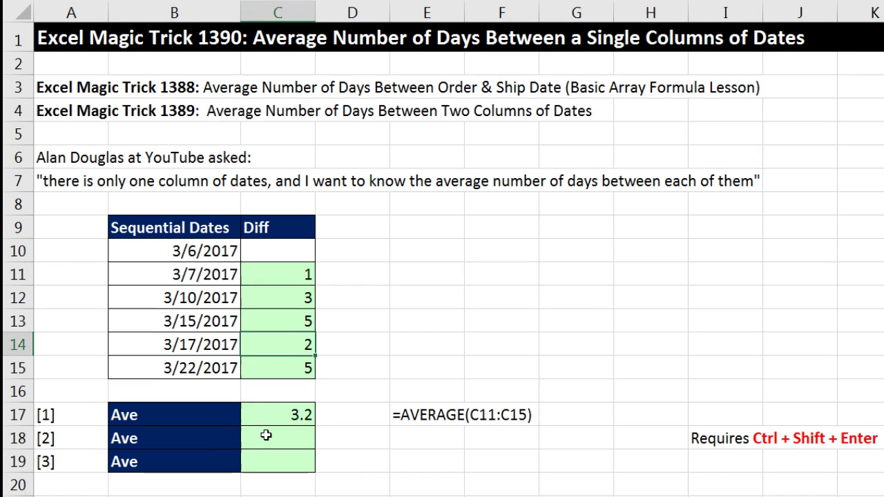
# Start C18 with =AVERAGE(B11:B15-B10:B14 by selecting the later and earlier date ranges
pyautogui.click(266, 436)
pyautogui.write('=aver')
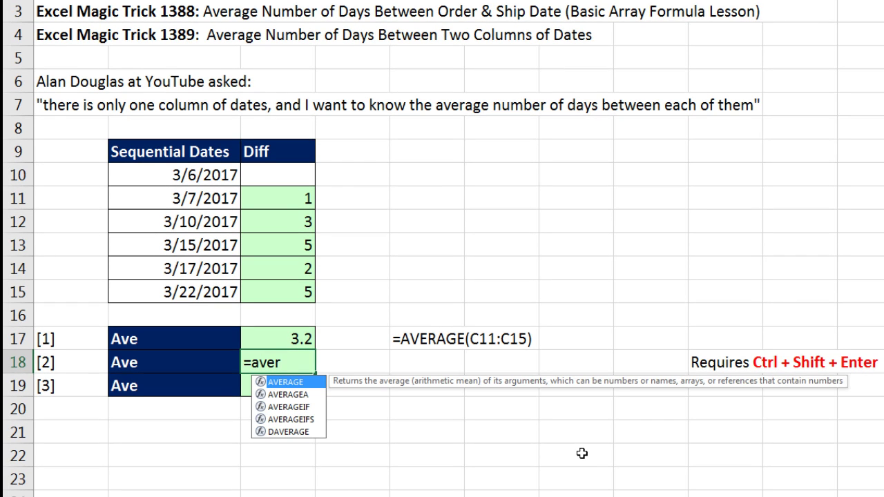
pyautogui.press('Tab')
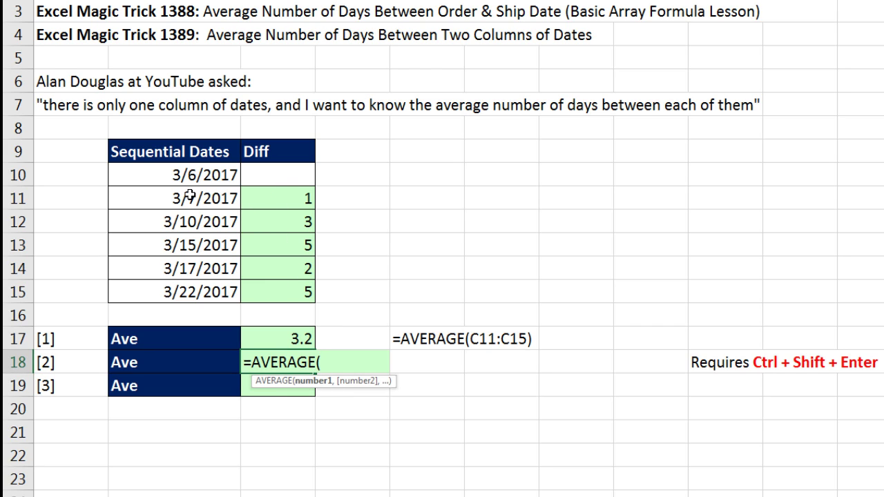
pyautogui.moveTo(189, 198); pyautogui.dragTo(196, 292)
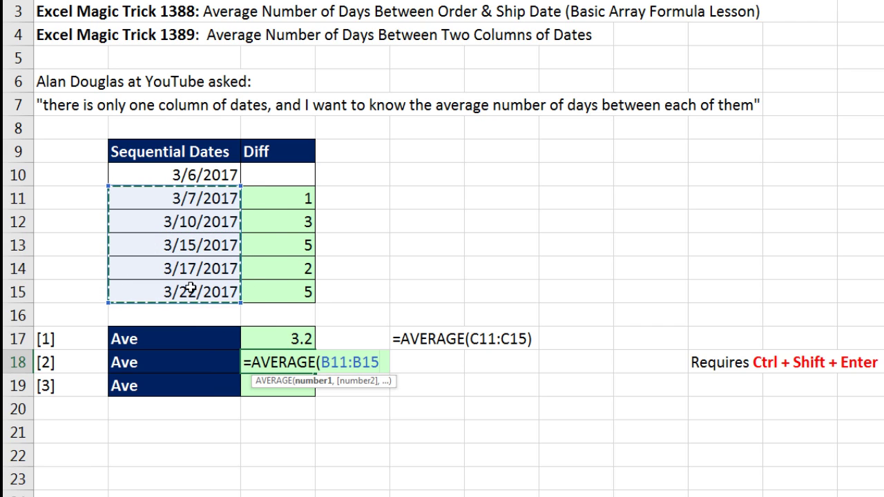
pyautogui.write('-')
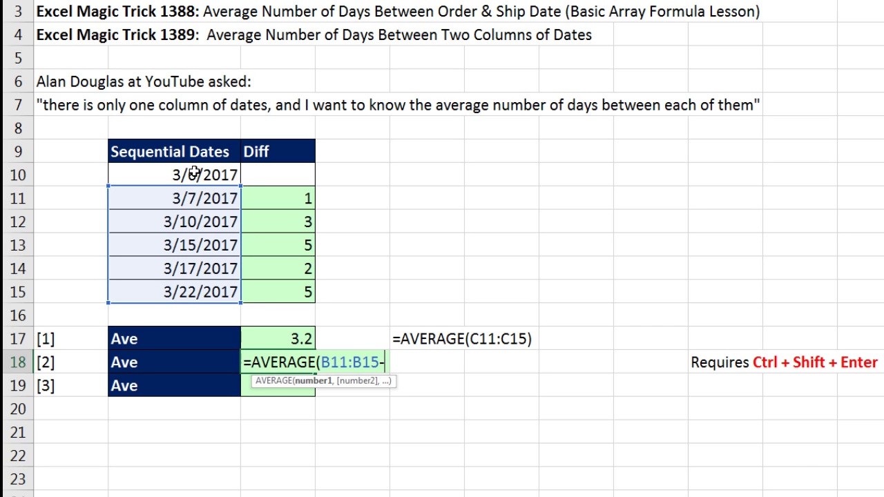
pyautogui.moveTo(194, 173); pyautogui.dragTo(193, 273)
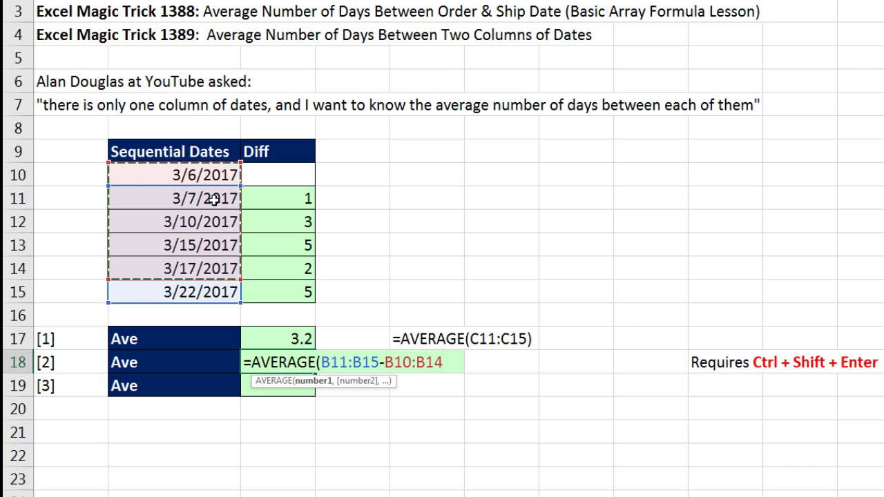
# Preview the range subtraction with F9 as 1, 3, 5, 2, 5, then undo back to the references
pyautogui.click(319, 382)
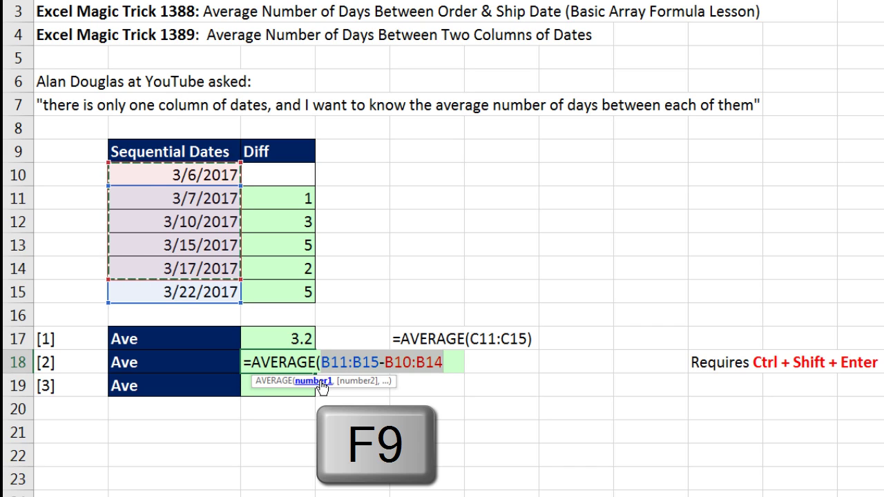
pyautogui.press('F9')
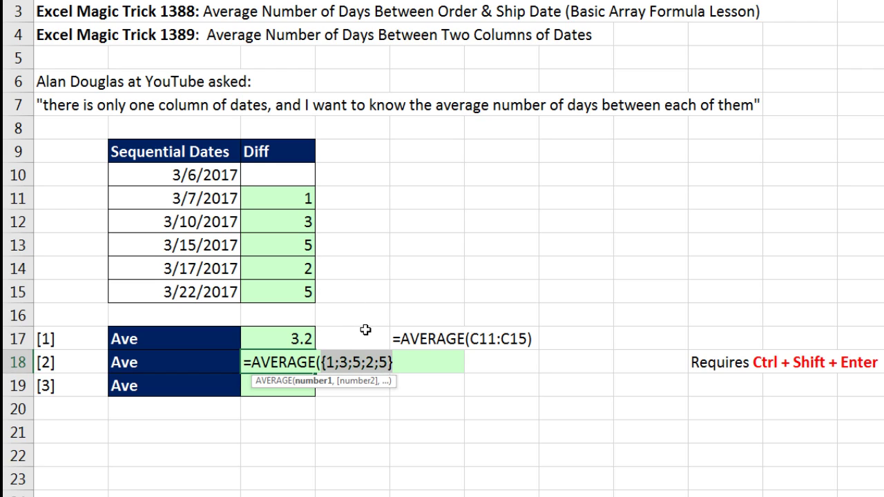
pyautogui.hotkey('ctrl', 'z')
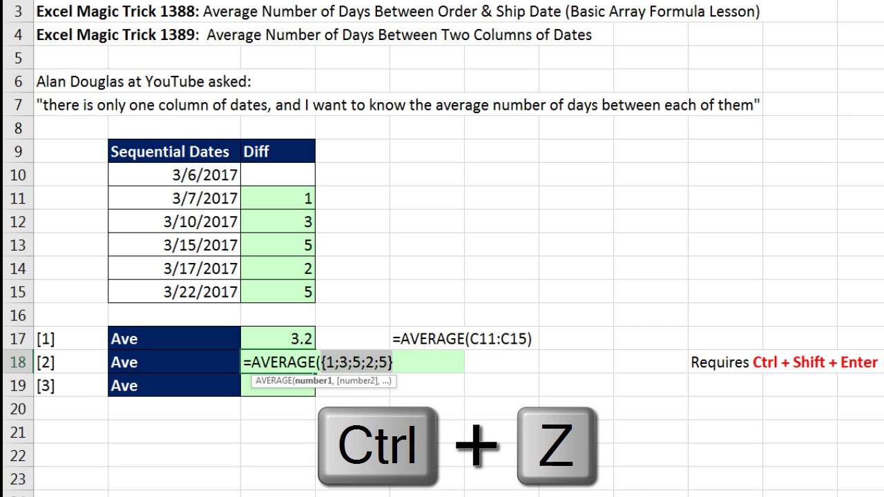
pyautogui.hotkey('ctrl', 'z')
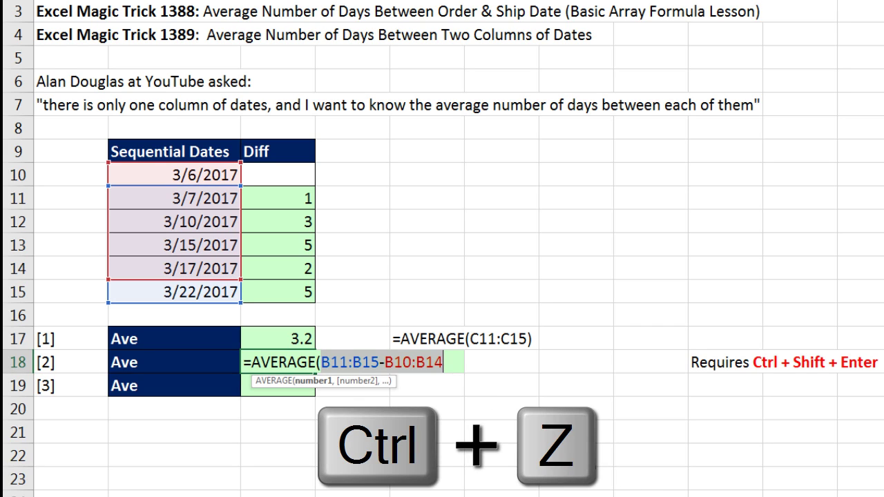
# Commit C18 as the array formula {=AVERAGE(B11:B15-B10:B14)}, showing 3.2
pyautogui.click(384, 360)
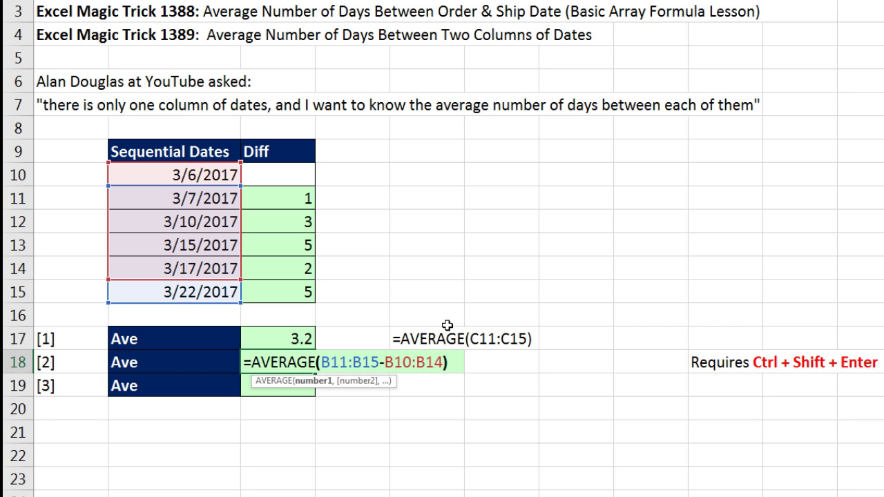
pyautogui.click(448, 357)
pyautogui.press('Left')
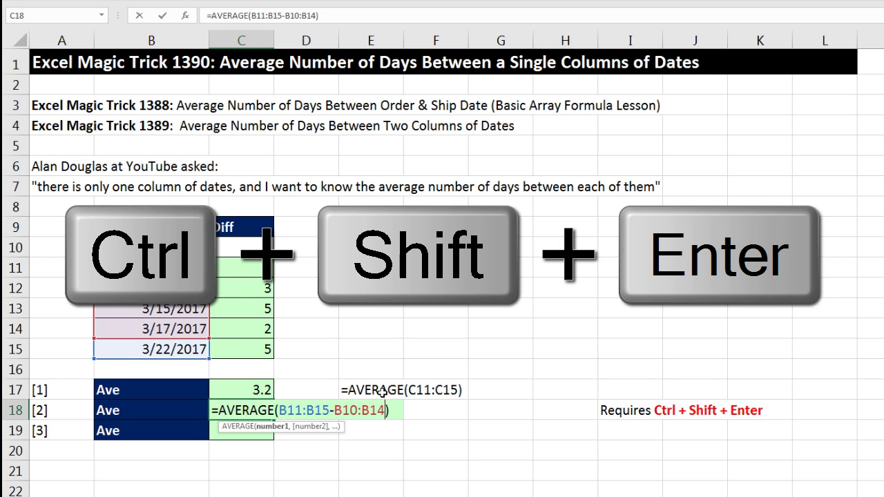
pyautogui.hotkey('ctrl', 'shift', 'Return')
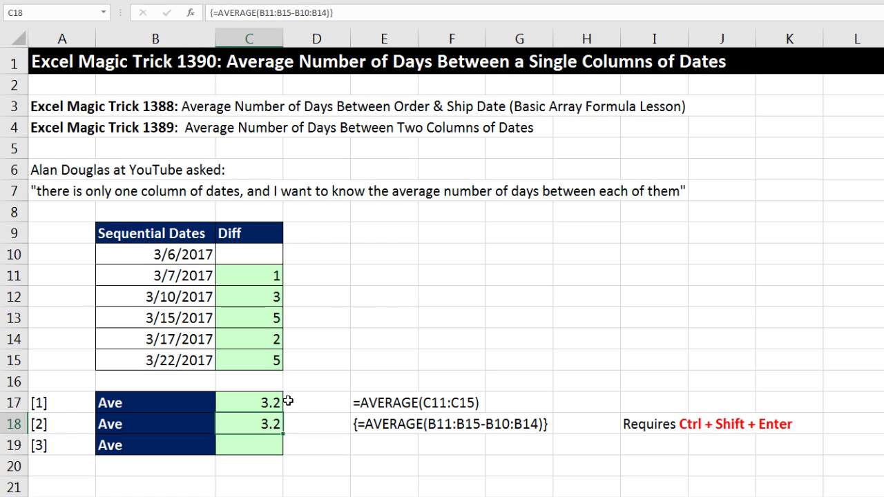
# Enter =(SUM(B11:B15)-SUM(B10:B14))/COUNT(B11:B15) in C19, which displays as 1/3/1900
pyautogui.click(268, 447)
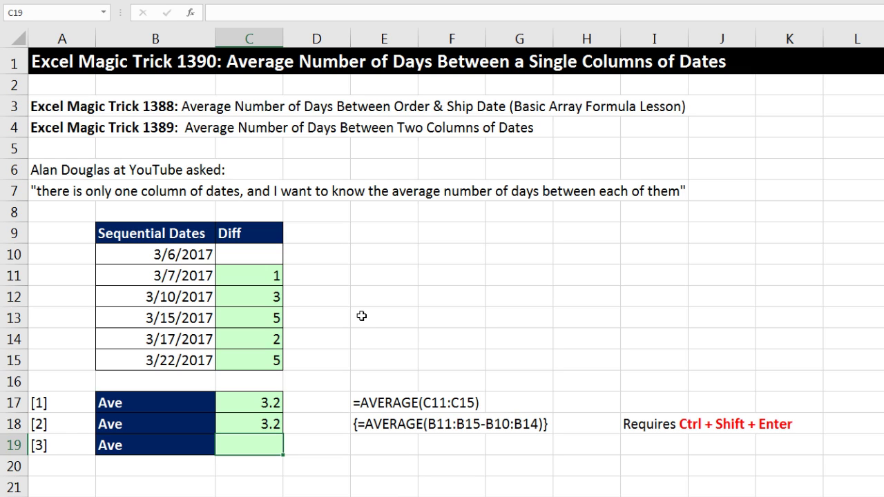
pyautogui.write('=(SUM(')
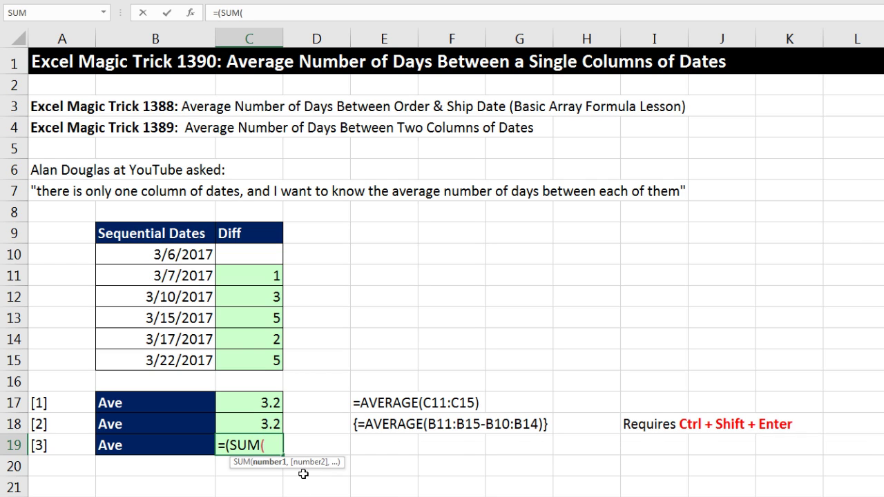
pyautogui.moveTo(166, 275); pyautogui.dragTo(156, 373)
pyautogui.write(')')
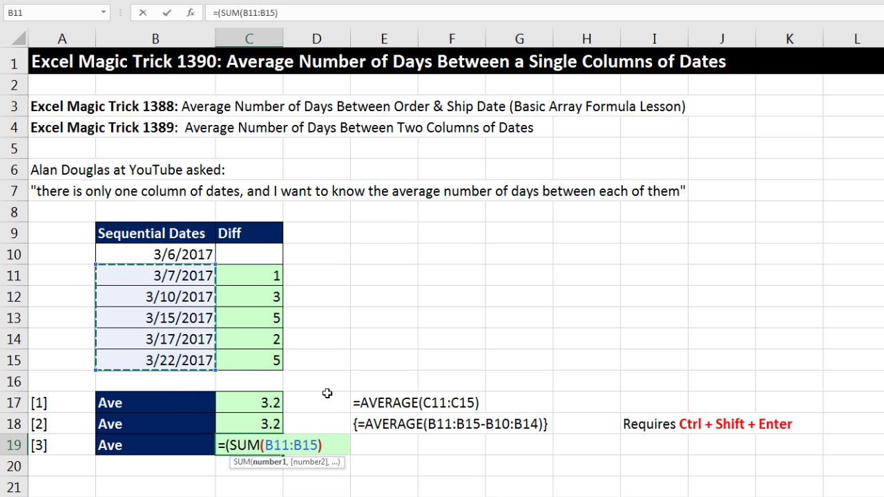
pyautogui.write('-SUM(')
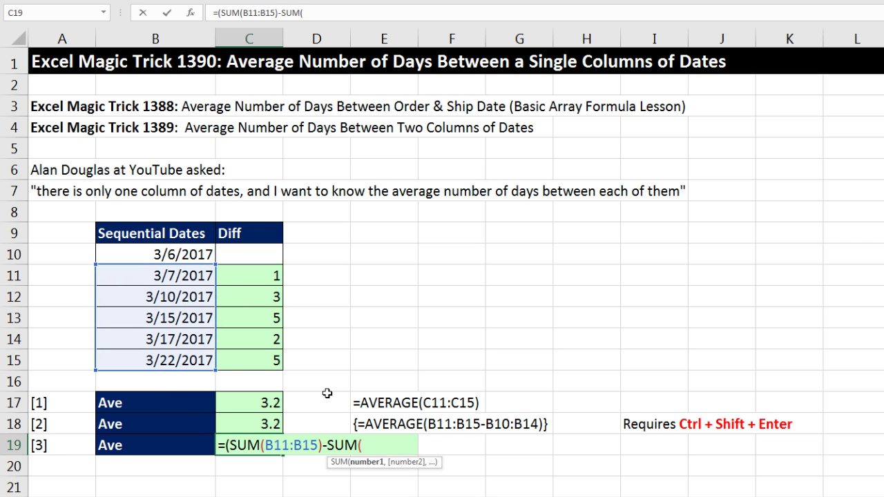
pyautogui.moveTo(178, 253); pyautogui.dragTo(181, 339)
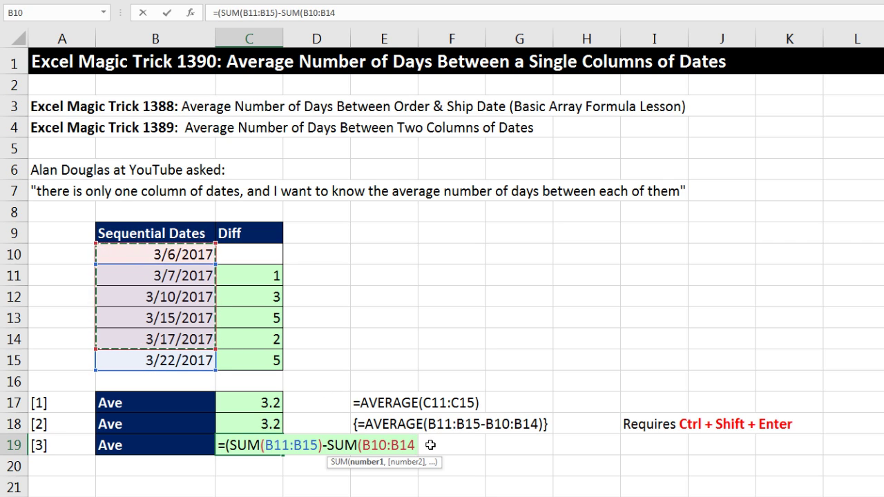
pyautogui.write(')')
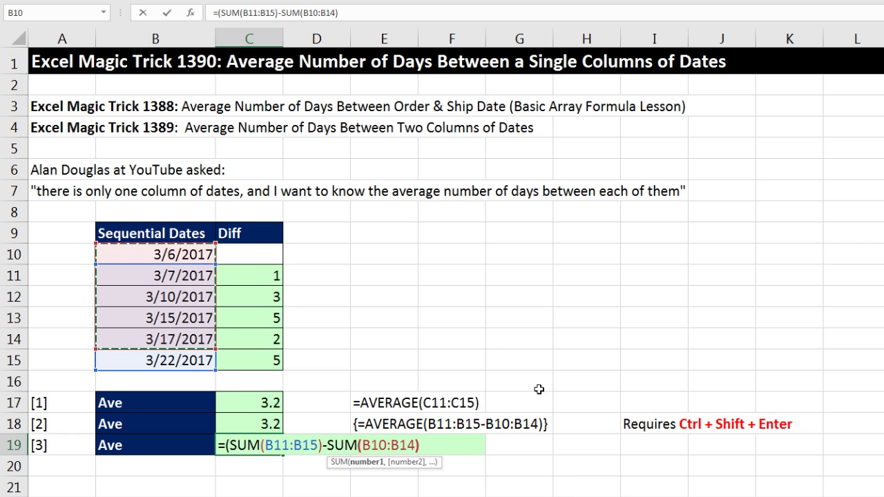
pyautogui.write(')')
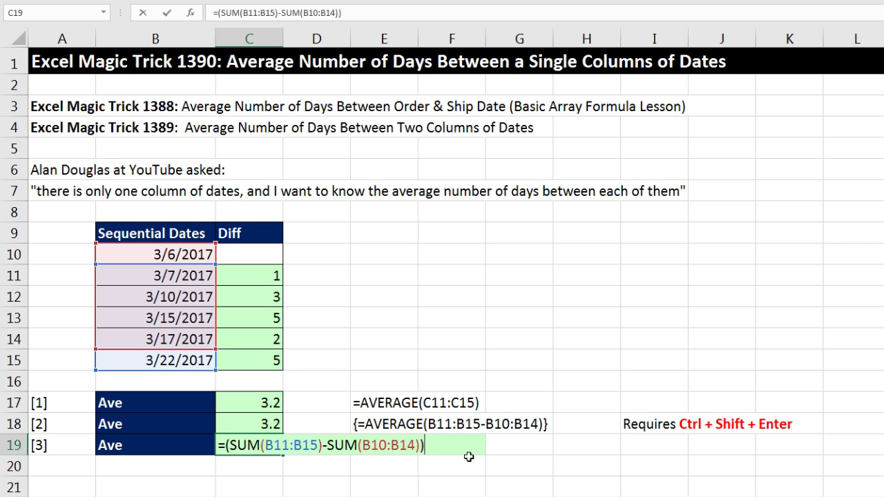
pyautogui.write('/cou')
pyautogui.press('Tab')
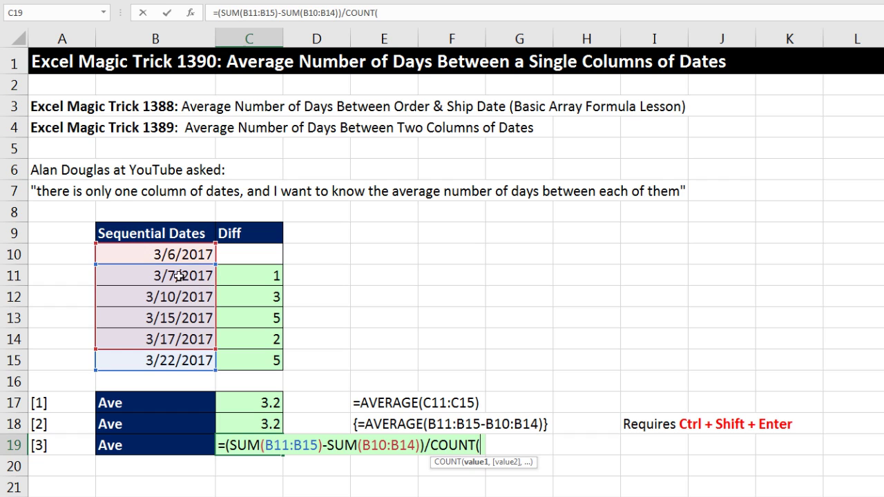
pyautogui.moveTo(179, 276); pyautogui.dragTo(181, 351)
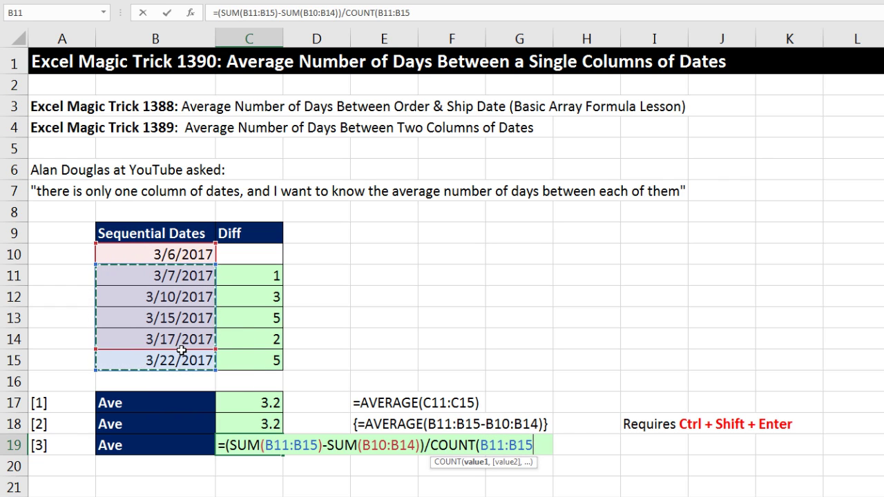
pyautogui.write(')')
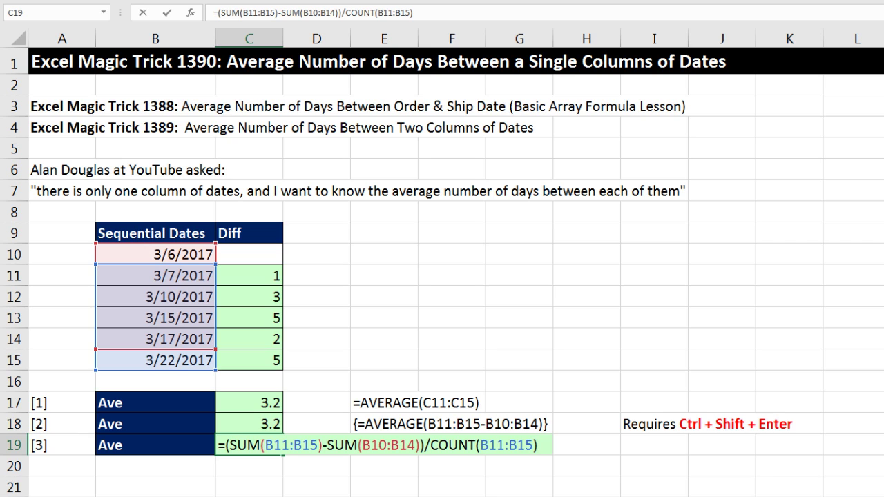
pyautogui.press('Return')
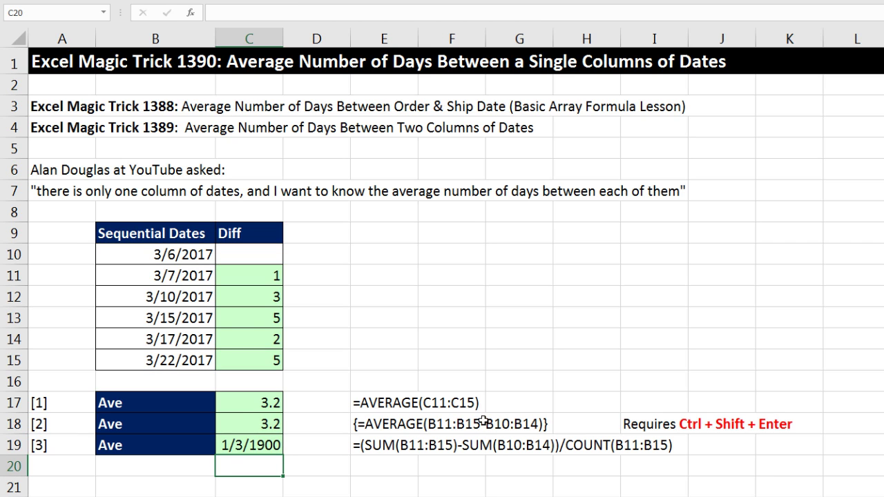
# Apply General number format to C19 so it shows 3.2 instead of 1/3/1900
pyautogui.click(239, 450)
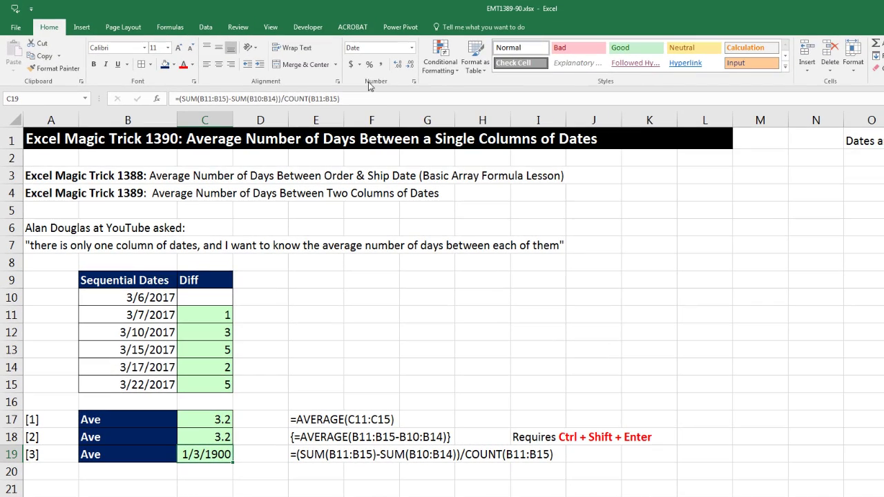
pyautogui.click(412, 48)
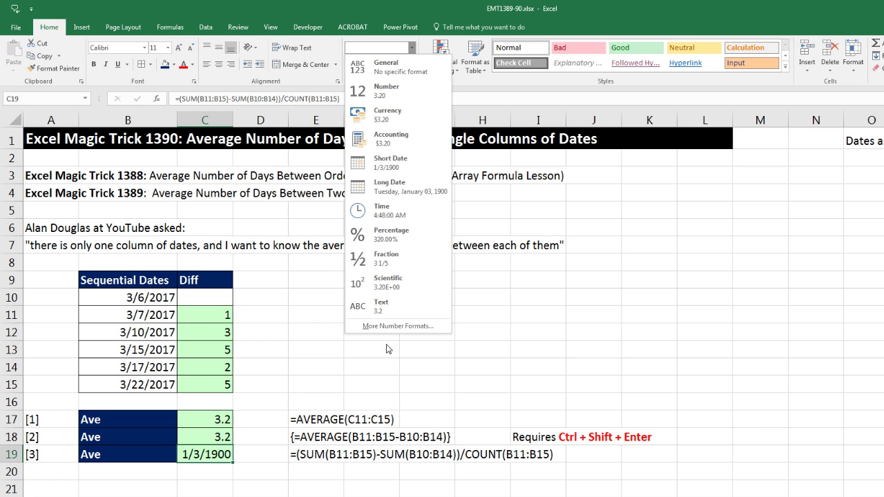
pyautogui.press('Escape')
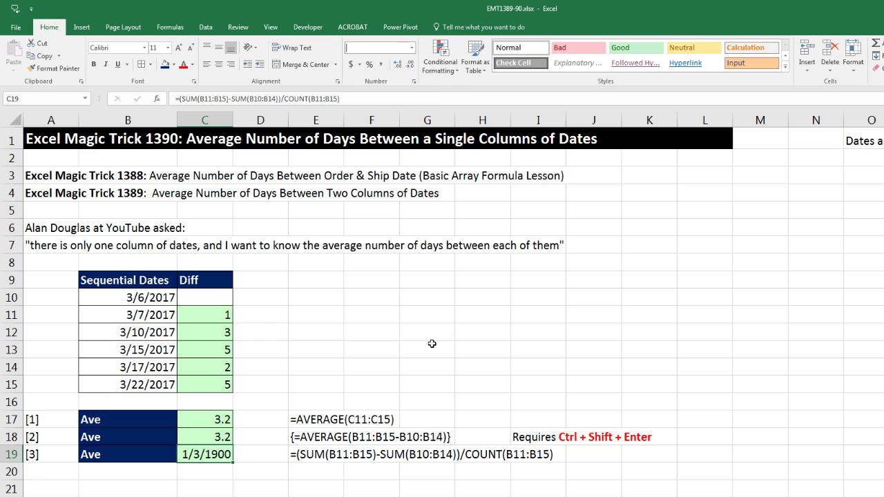
pyautogui.hotkey('ctrl', 'shift', '`')
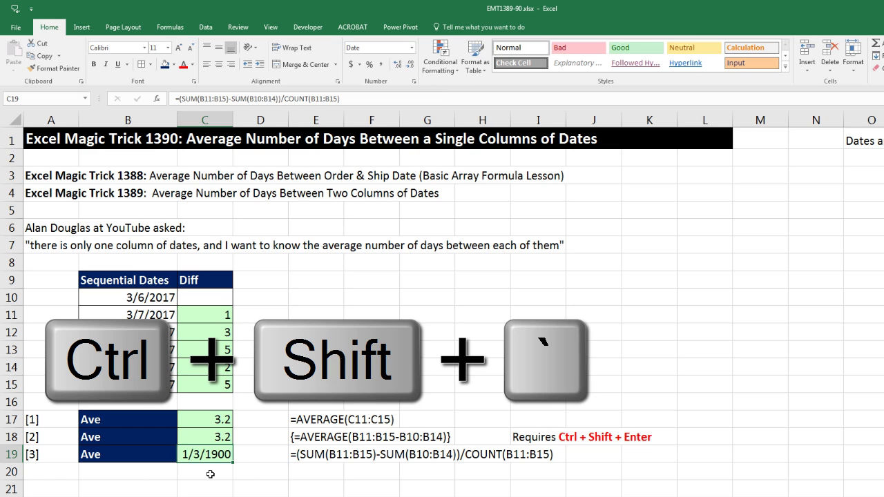
pyautogui.hotkey('ctrl', 'shift', '`')
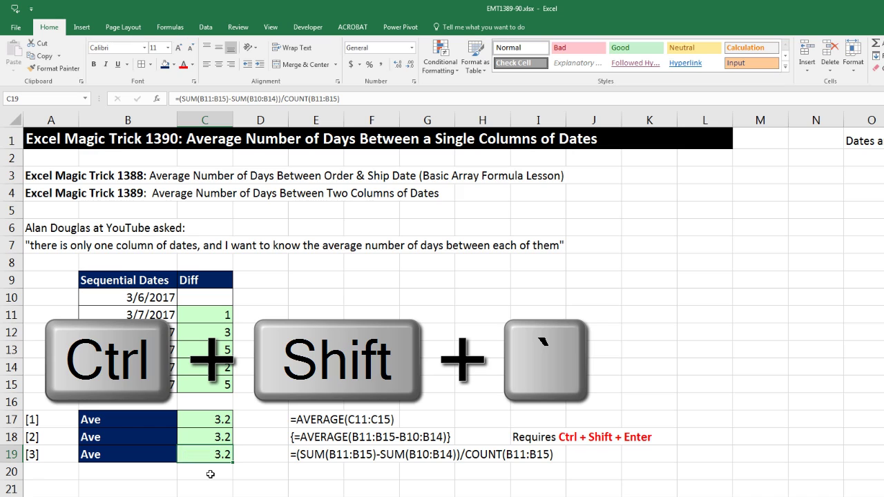